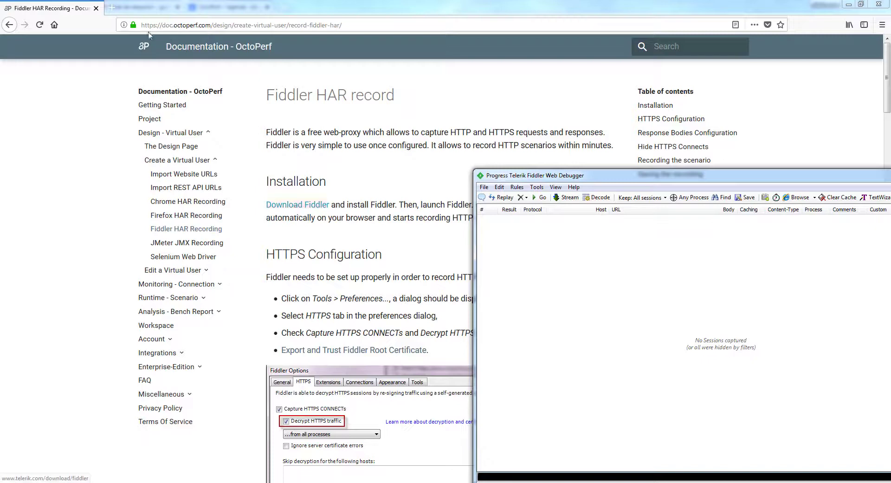
Switch from the OctoPerf documentation to Fiddler and enable decryption of HTTPS traffic in its options.
{"action": "left_click", "coordinate": [302, 230]}
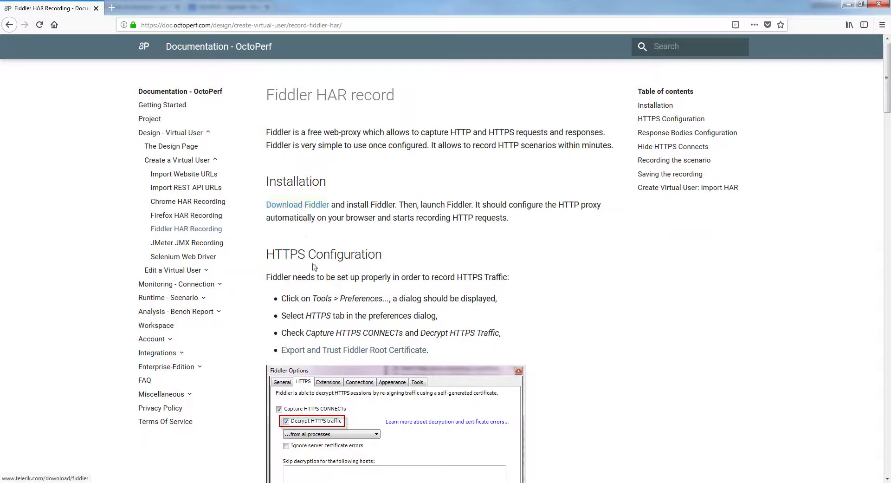
{"action": "key", "text": "alt+Tab"}
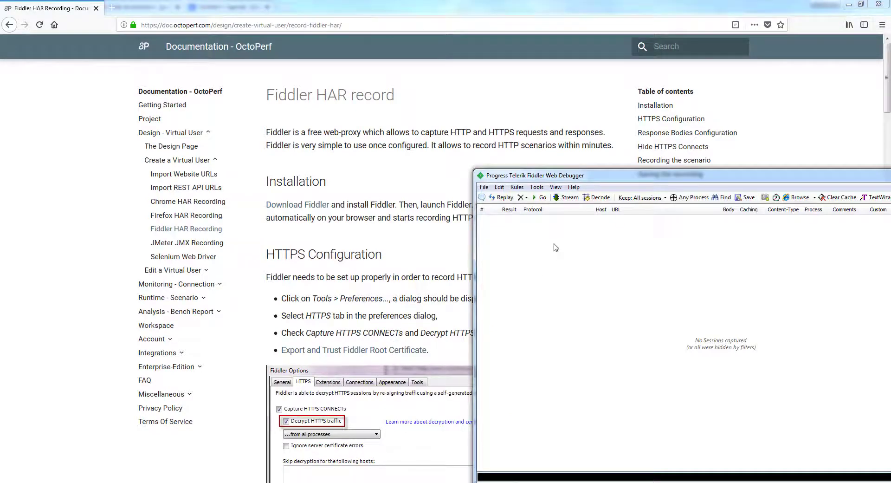
{"action": "left_click_drag", "start_coordinate": [591, 177], "coordinate": [522, 151]}
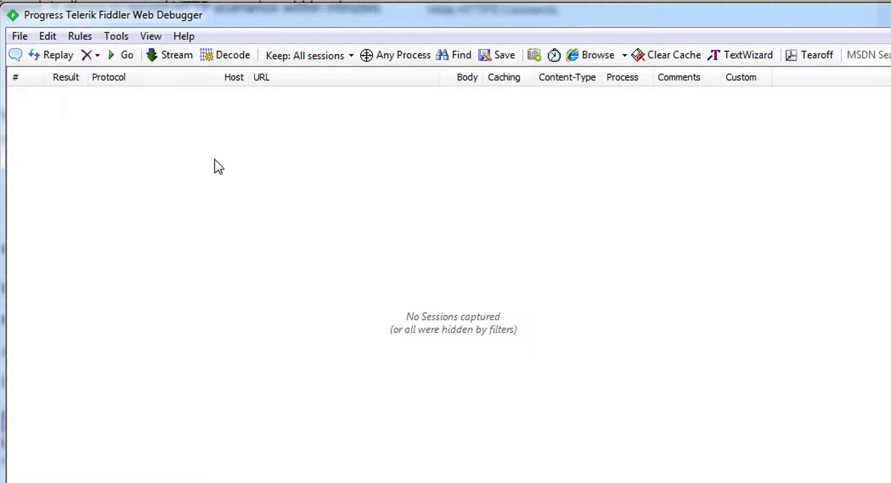
{"action": "left_click", "coordinate": [121, 37]}
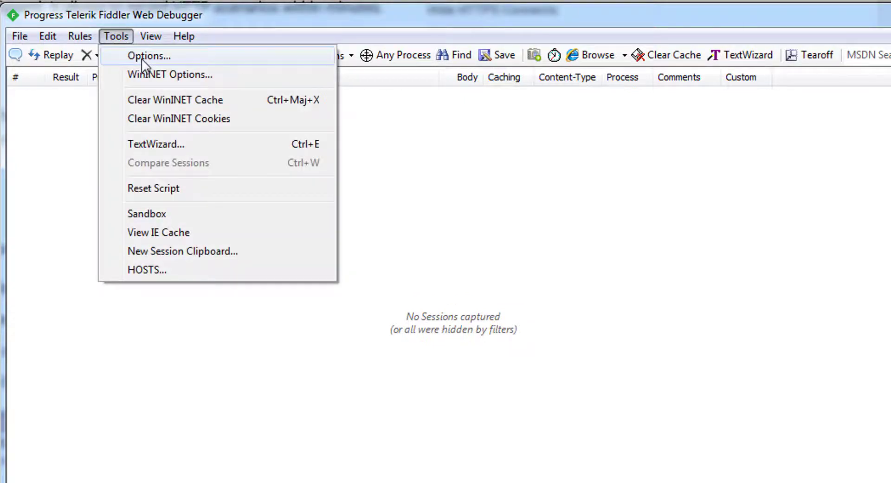
{"action": "left_click", "coordinate": [186, 59]}
{"action": "left_click_drag", "start_coordinate": [499, 153], "coordinate": [294, 122]}
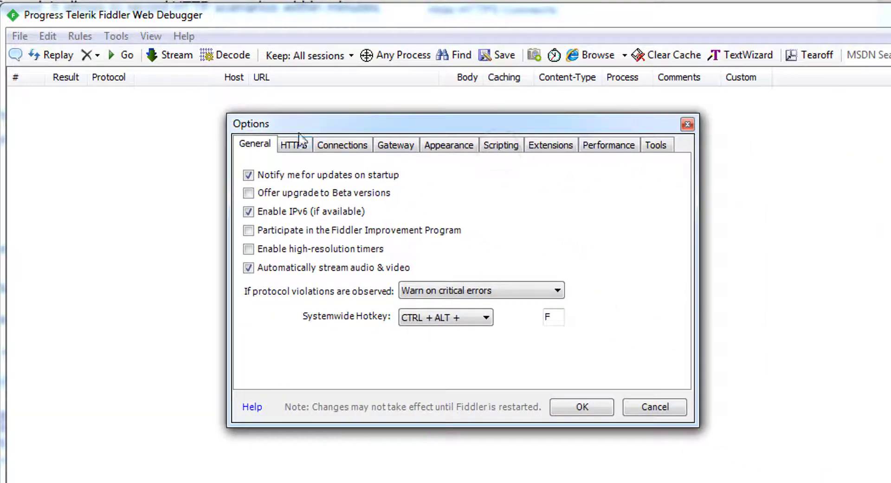
{"action": "left_click", "coordinate": [296, 145]}
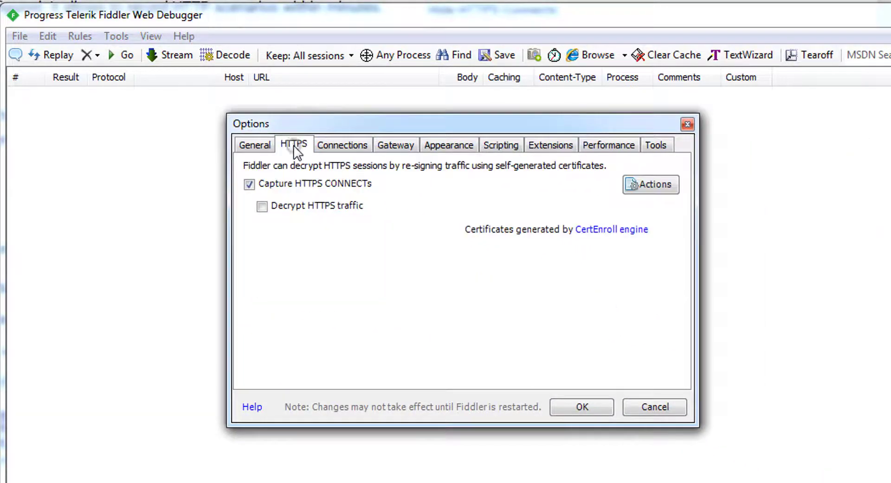
{"action": "left_click", "coordinate": [263, 206]}
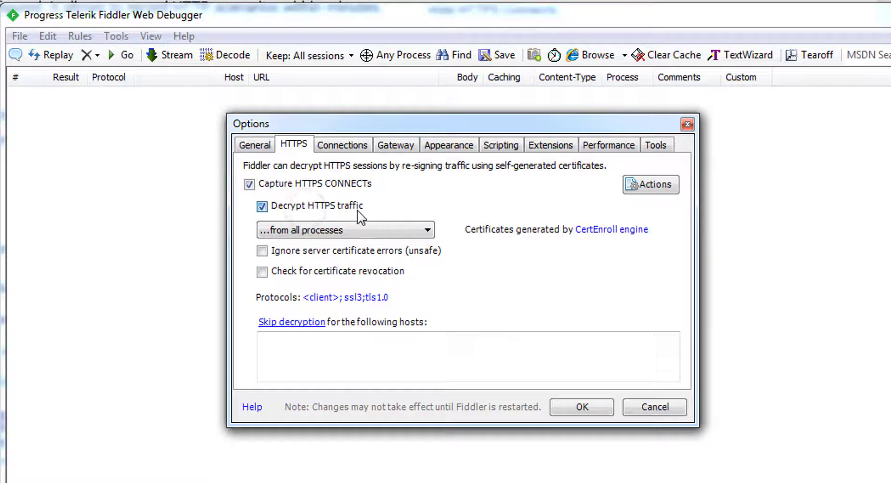
Trust the Fiddler root certificate in Windows and accept the HTTPS options.
{"action": "left_click", "coordinate": [303, 208]}
{"action": "left_click", "coordinate": [307, 211]}
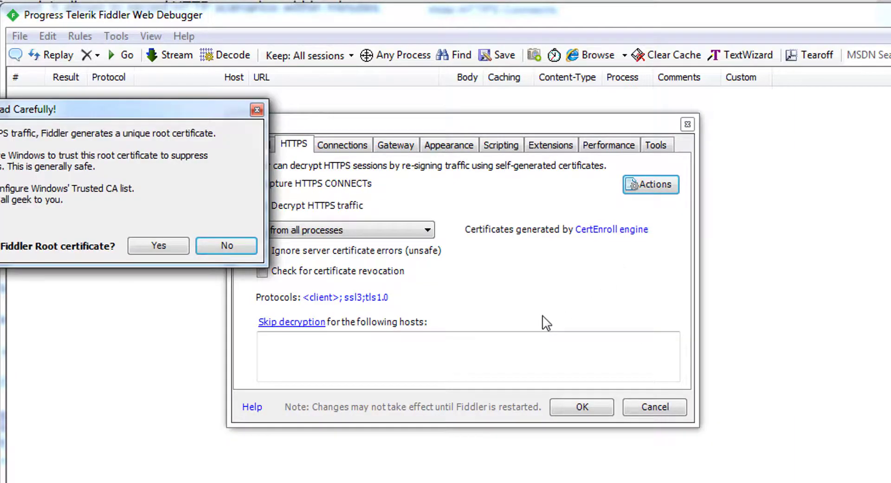
{"action": "left_click_drag", "start_coordinate": [144, 110], "coordinate": [285, 145]}
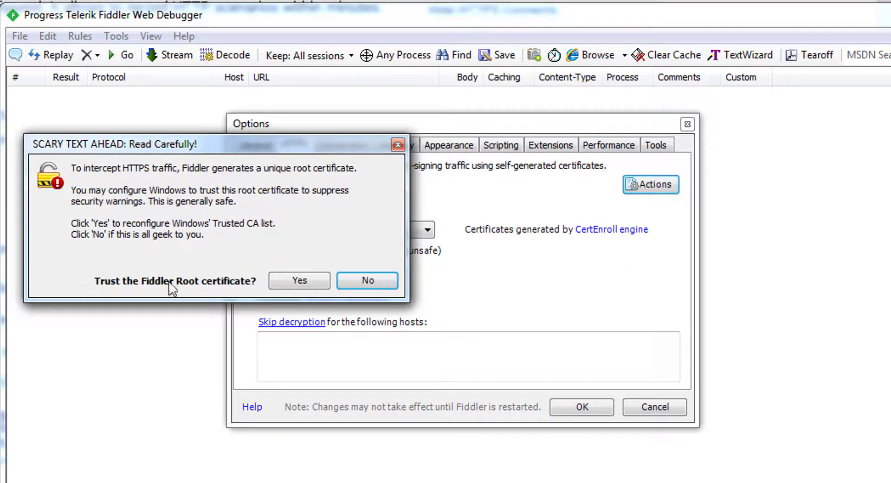
{"action": "left_click", "coordinate": [303, 280]}
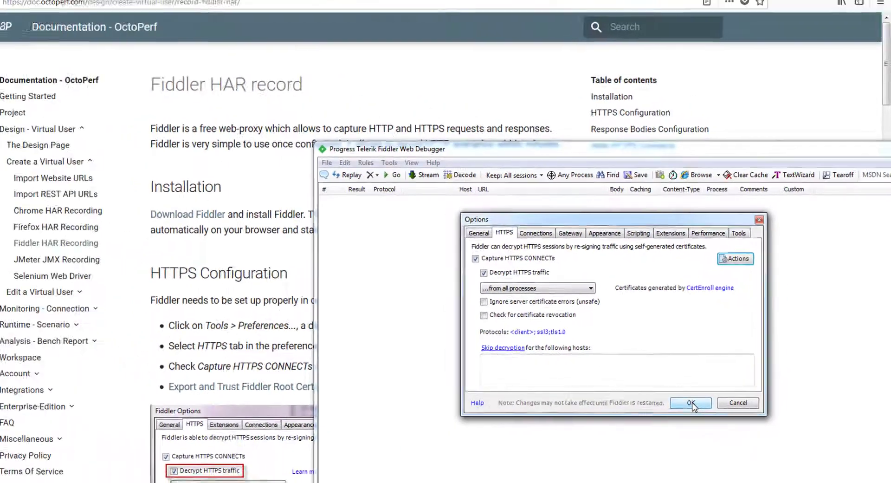
{"action": "left_click", "coordinate": [692, 403]}
Copy the prefs set command for MaxTextBodyLength from the Response Bodies Configuration section of the OctoPerf documentation in Firefox.
{"action": "left_click", "coordinate": [192, 279]}
{"action": "scroll", "coordinate": [134, 278], "scroll_direction": "down", "scroll_amount": 1}
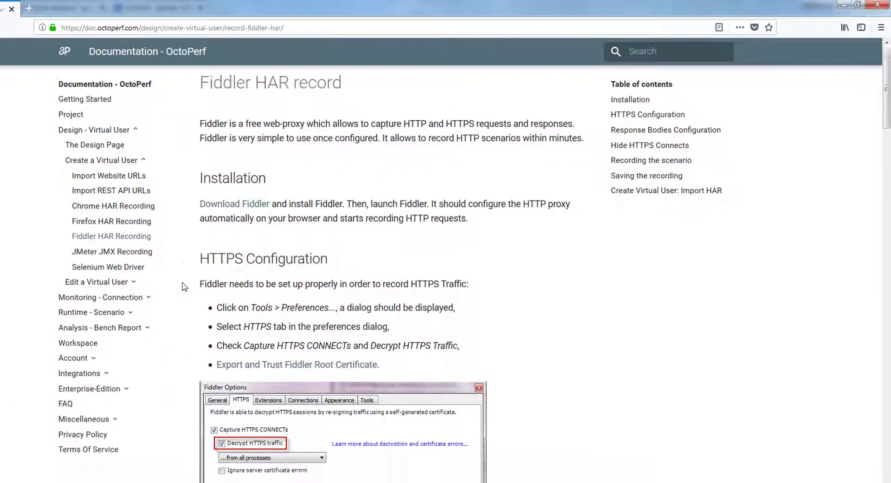
{"action": "scroll", "coordinate": [184, 287], "scroll_direction": "down", "scroll_amount": 8}
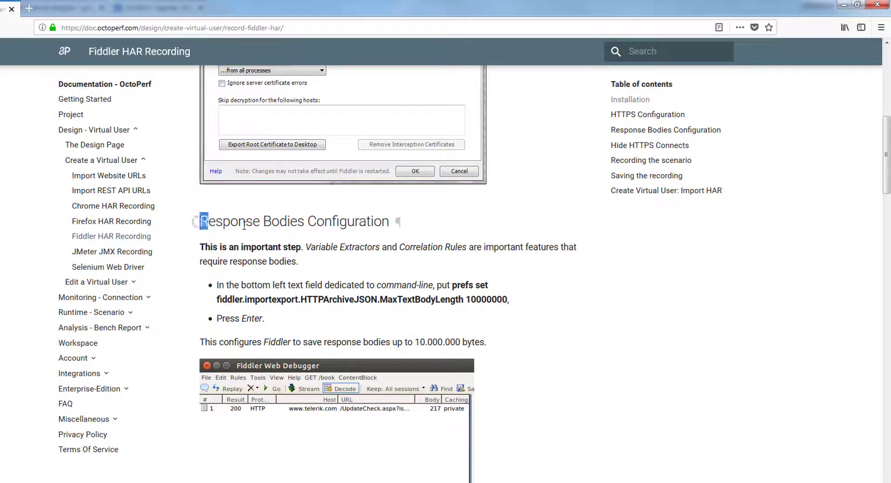
{"action": "left_click_drag", "start_coordinate": [244, 226], "coordinate": [414, 228]}
{"action": "left_click", "coordinate": [429, 223]}
{"action": "left_click_drag", "start_coordinate": [508, 300], "coordinate": [454, 285]}
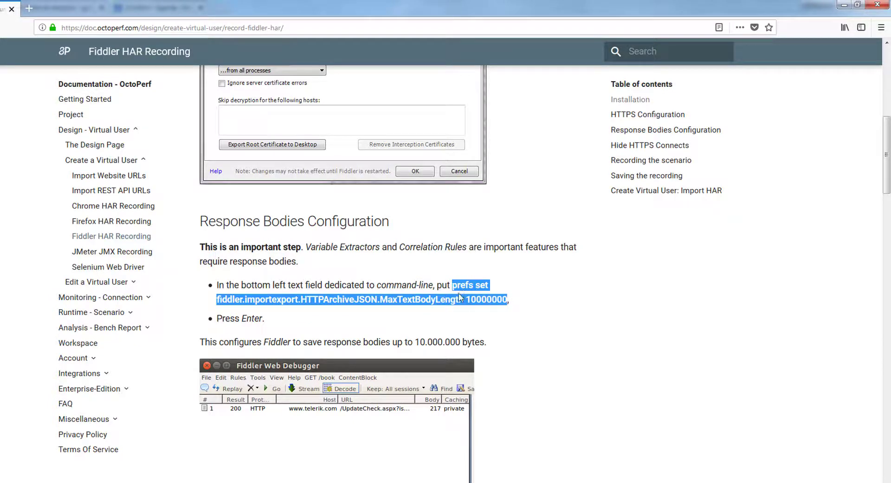
{"action": "left_click", "coordinate": [466, 301]}
{"action": "left_click_drag", "start_coordinate": [453, 285], "coordinate": [508, 300]}
{"action": "key", "text": "ctrl+c"}
Switch to Fiddler and run the command "prefs set fiddler.importexport.HTTPArchiveJSON.MaxTextBodyLength 10000000".
{"action": "key", "text": "alt+Tab"}
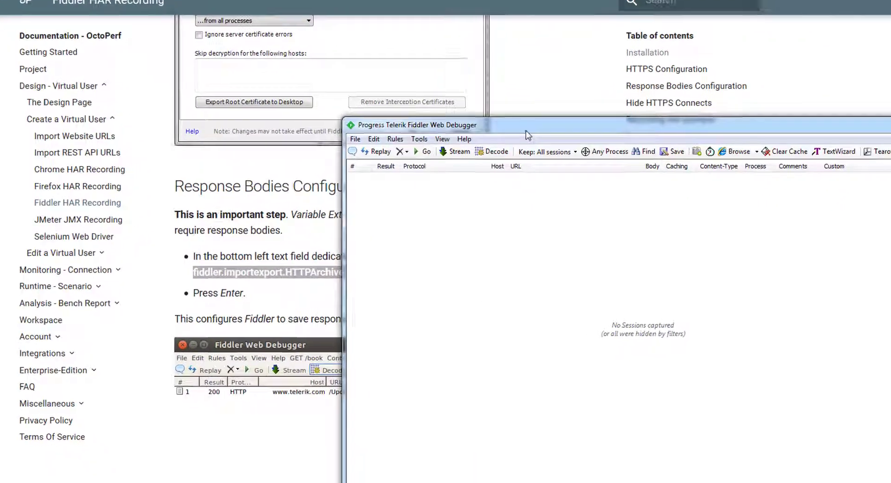
{"action": "left_click_drag", "start_coordinate": [527, 130], "coordinate": [418, 64]}
{"action": "left_click", "coordinate": [344, 425]}
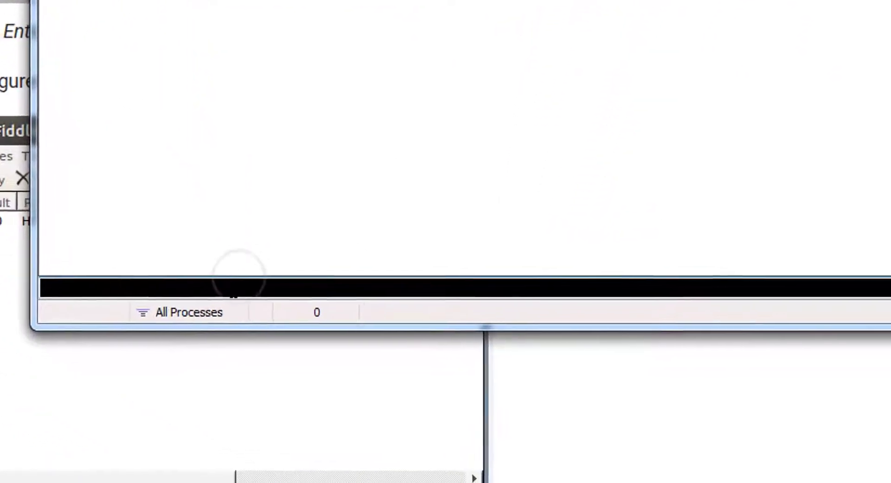
{"action": "key", "text": "ctrl+v"}
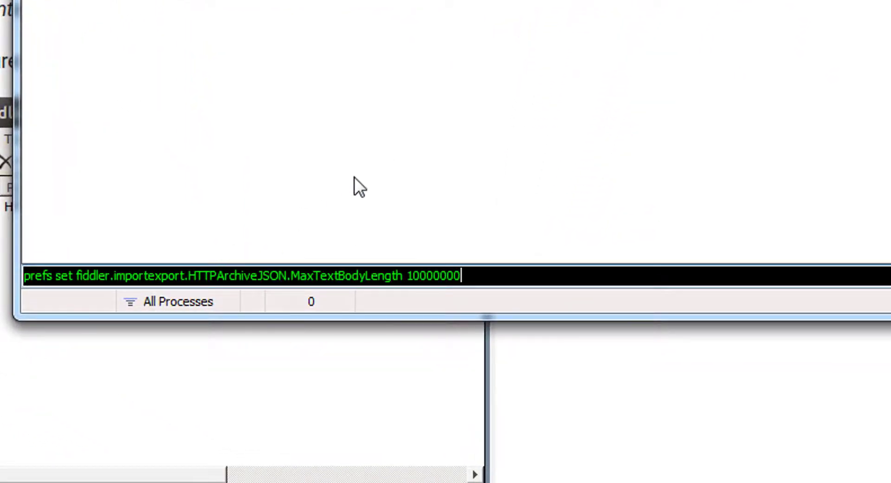
{"action": "key", "text": "Return"}
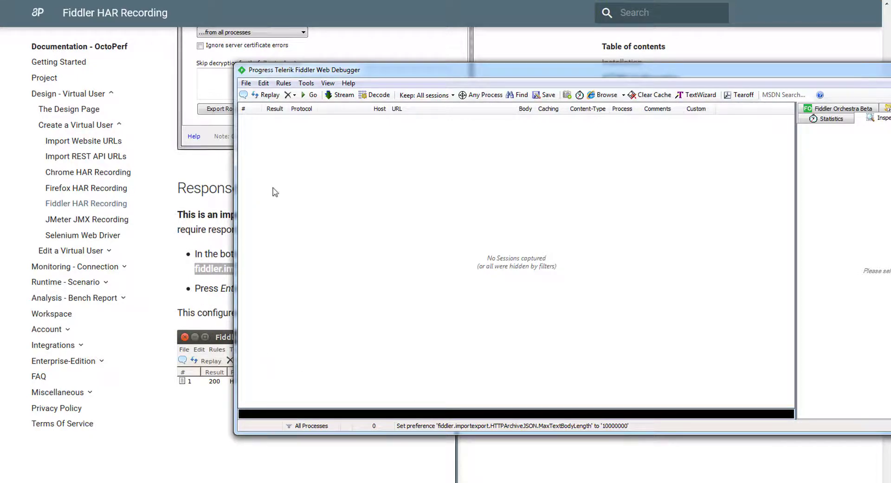
Consult the documentation's Hide HTTPS Connects section and enable the Hide CONNECTs rule in Fiddler.
{"action": "left_click", "coordinate": [201, 256]}
{"action": "scroll", "coordinate": [258, 179], "scroll_direction": "down", "scroll_amount": 10}
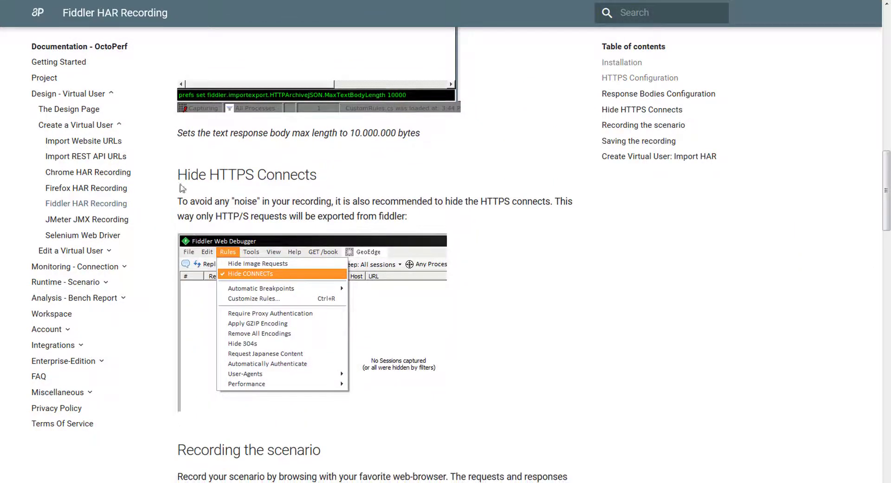
{"action": "left_click_drag", "start_coordinate": [176, 176], "coordinate": [320, 179]}
{"action": "left_click", "coordinate": [321, 181]}
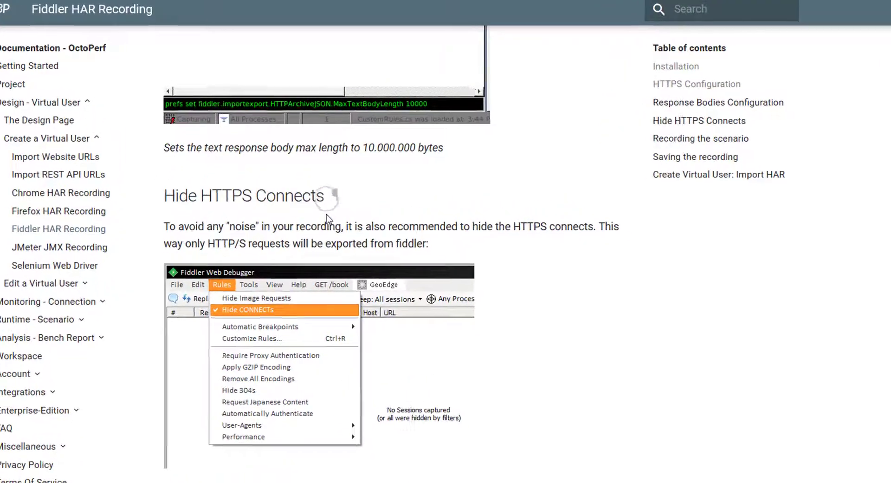
{"action": "key", "text": "alt+Tab"}
{"action": "left_click", "coordinate": [290, 102]}
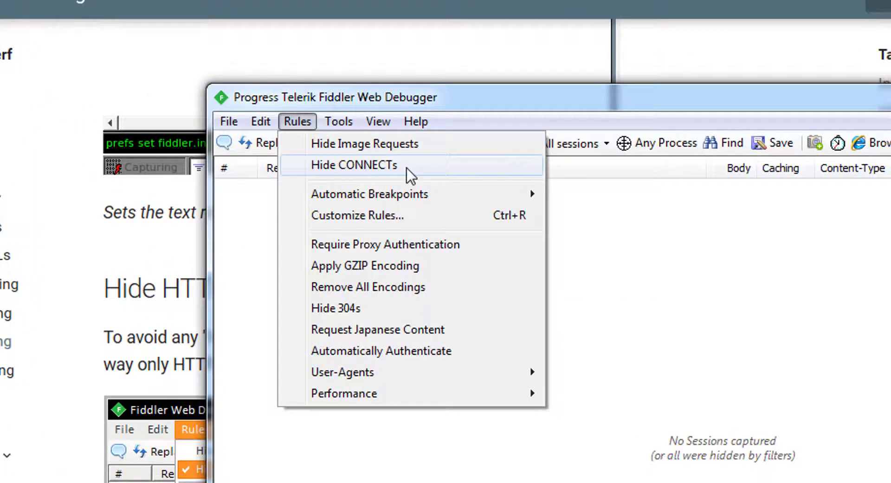
{"action": "left_click", "coordinate": [407, 169]}
{"action": "left_click", "coordinate": [296, 123]}
{"action": "left_click", "coordinate": [229, 252]}
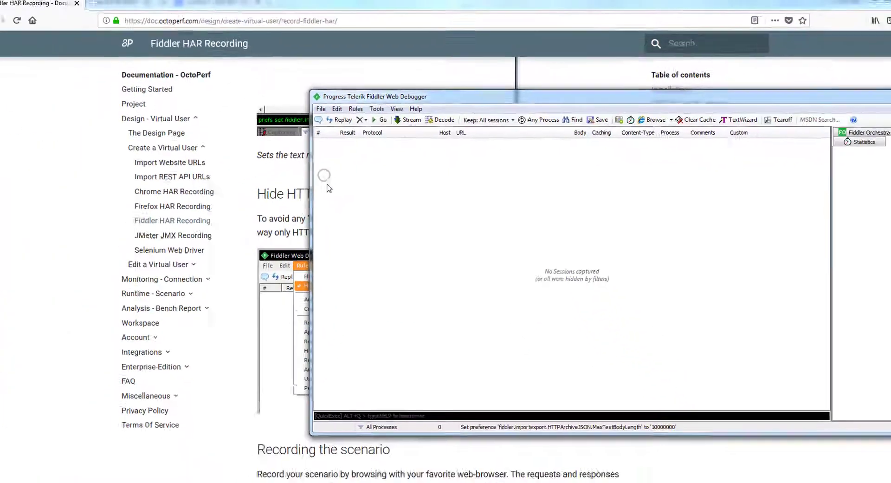
{"action": "left_click_drag", "start_coordinate": [444, 101], "coordinate": [368, 136]}
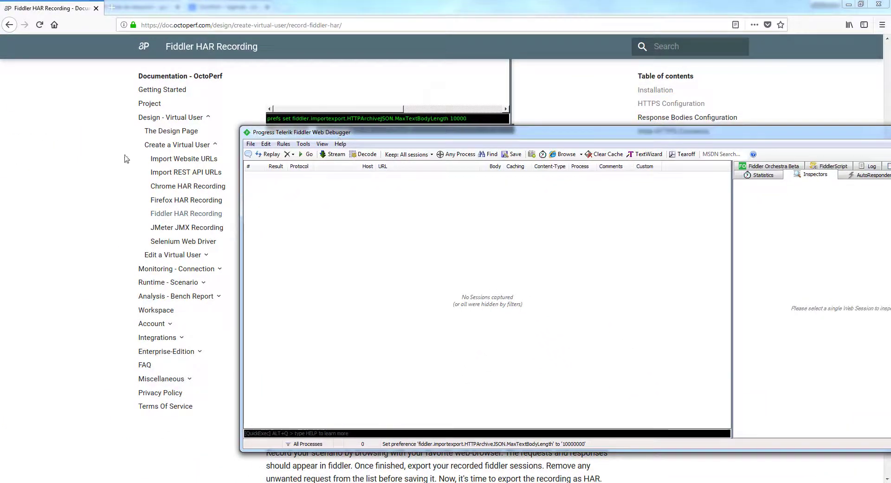
Switch to Firefox and open a new private browsing window.
{"action": "left_click", "coordinate": [68, 185]}
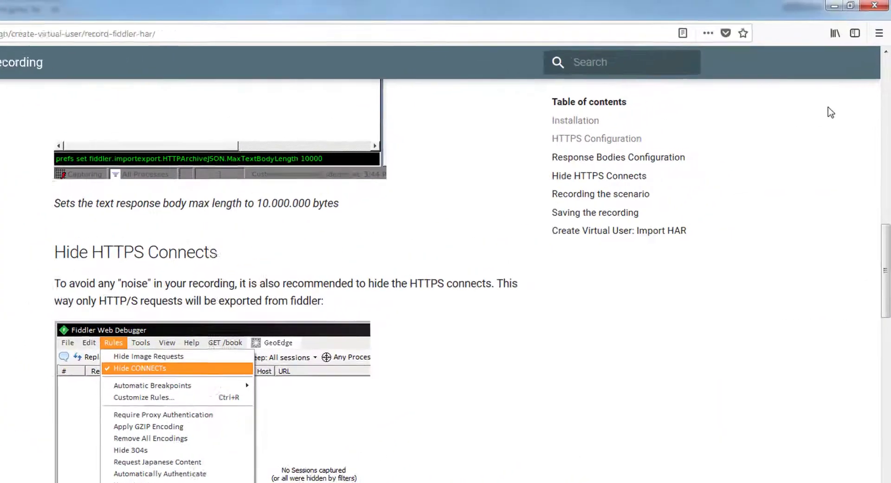
{"action": "left_click", "coordinate": [878, 48]}
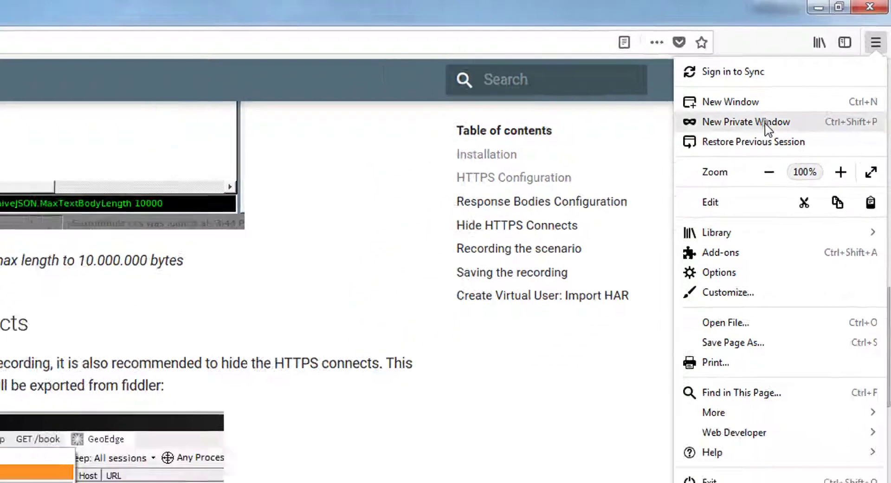
{"action": "left_click", "coordinate": [738, 160]}
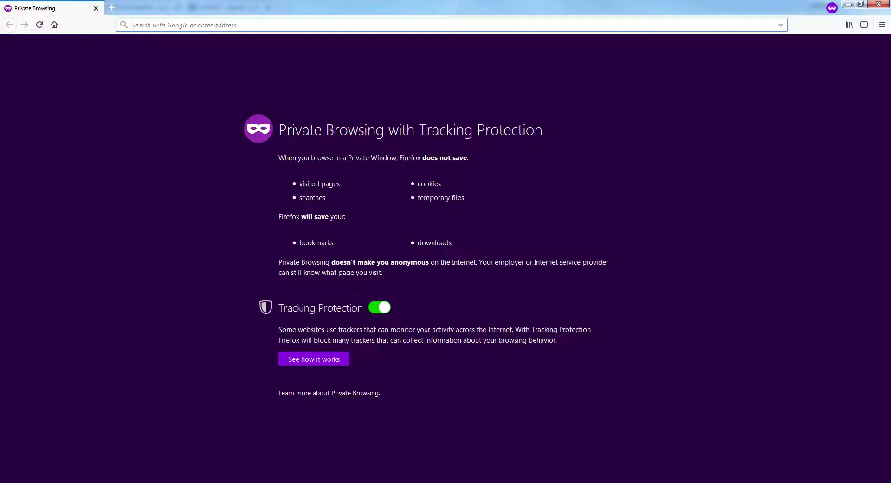
Switch to Fiddler and start capturing traffic.
{"action": "mouse_move", "coordinate": [358, 482]}
{"action": "left_click", "coordinate": [357, 451]}
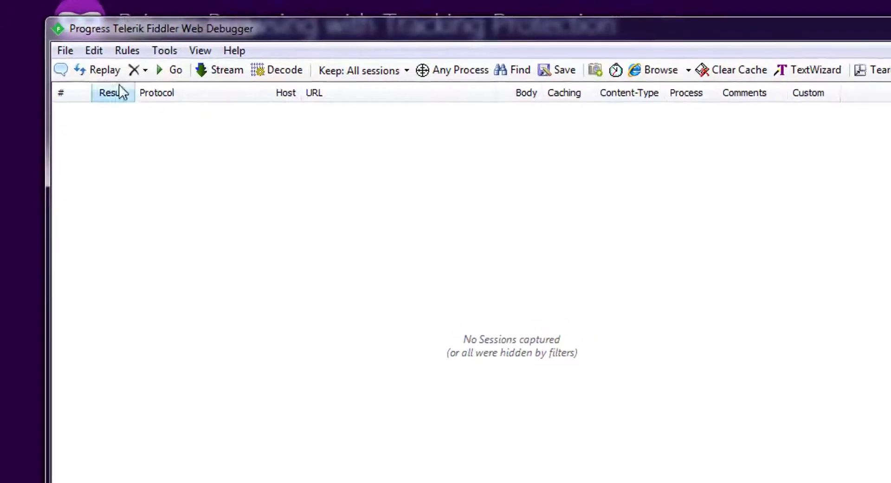
{"action": "left_click", "coordinate": [65, 50]}
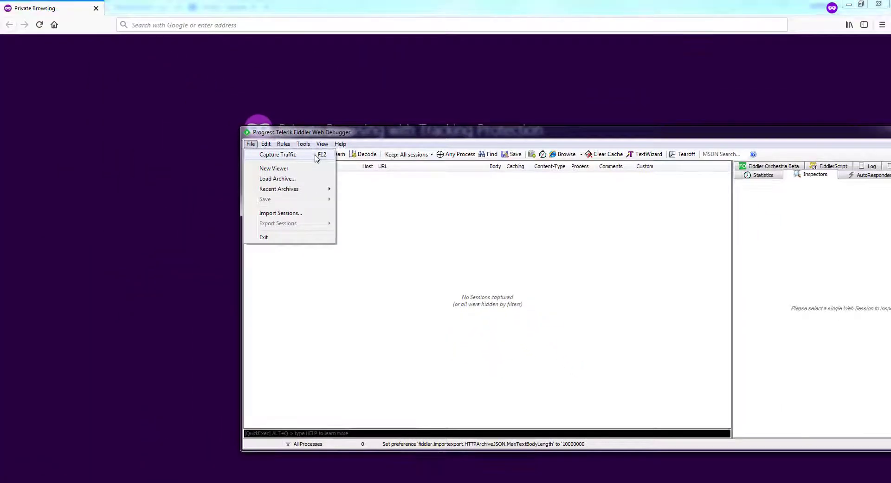
{"action": "left_click", "coordinate": [161, 55]}
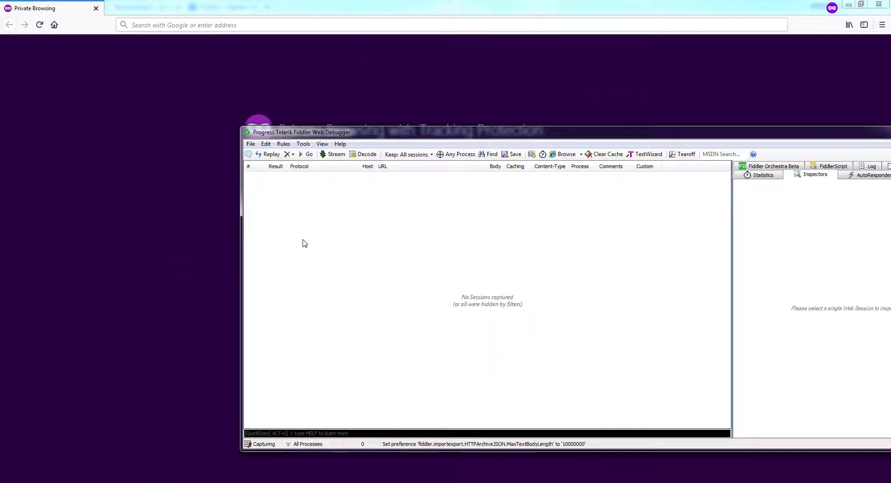
Load petstore.octoperf.com in the private Firefox window and check the captured requests in Fiddler.
{"action": "left_click", "coordinate": [155, 204]}
{"action": "left_click", "coordinate": [176, 26]}
{"action": "type", "text": "p"}
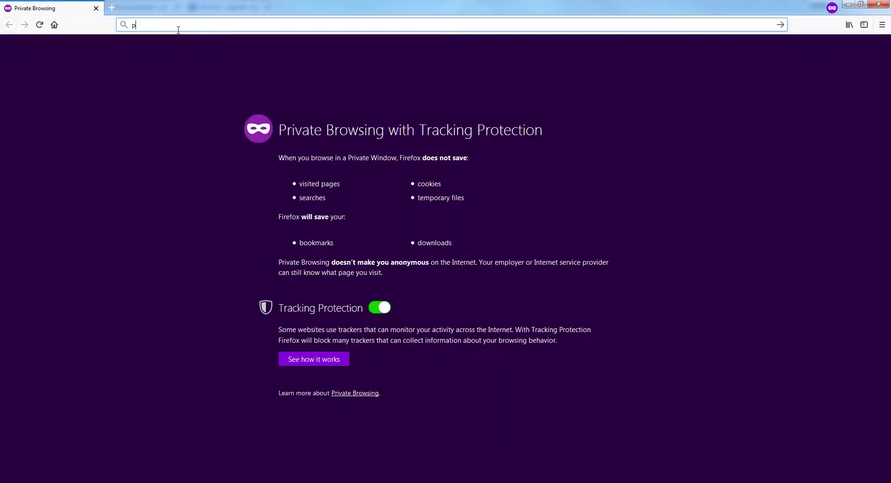
{"action": "type", "text": "etstore.octoperf.com/"}
{"action": "key", "text": "Right"}
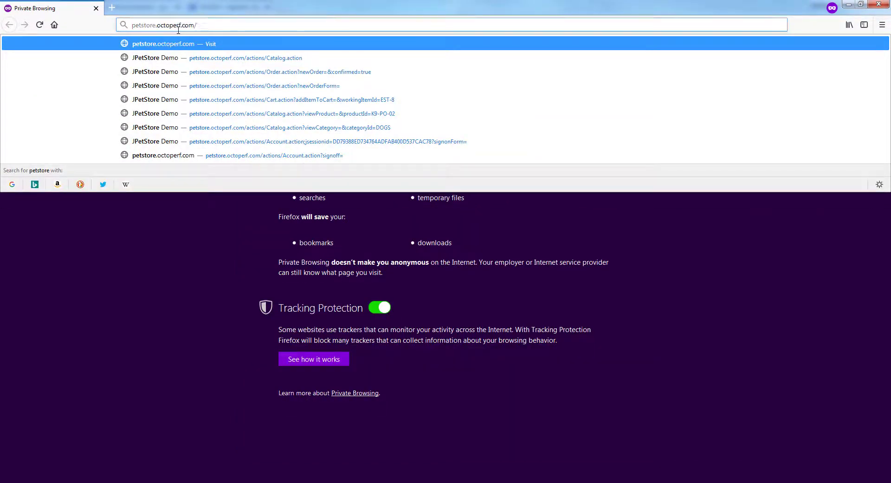
{"action": "key", "text": "Return"}
{"action": "key", "text": "alt+Tab"}
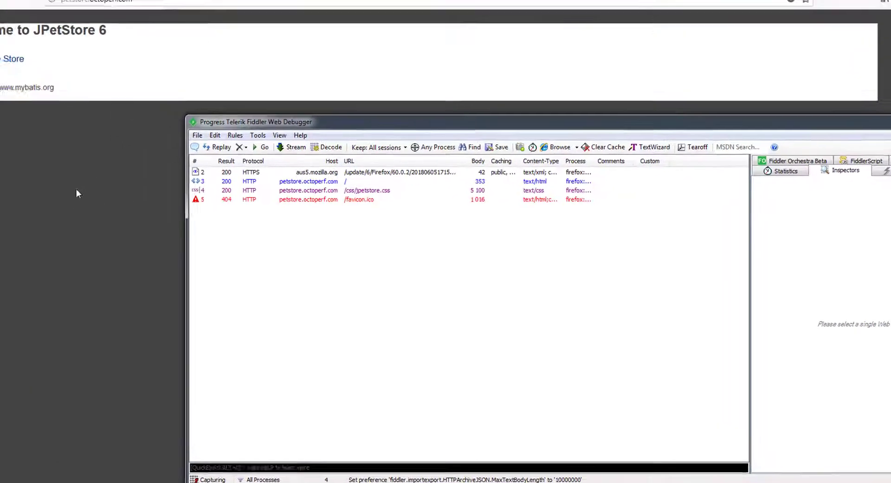
{"action": "left_click", "coordinate": [77, 190]}
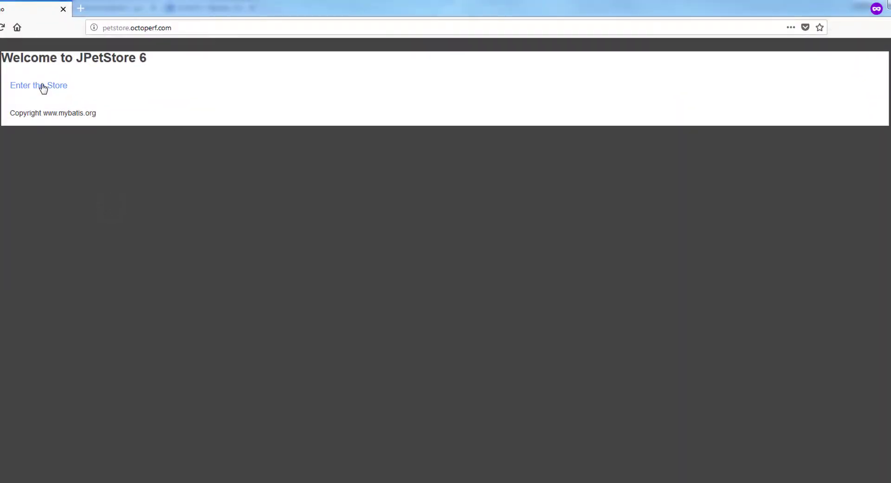
Enter the JPetStore catalog and sign in with the prefilled account credentials.
{"action": "left_click", "coordinate": [43, 86]}
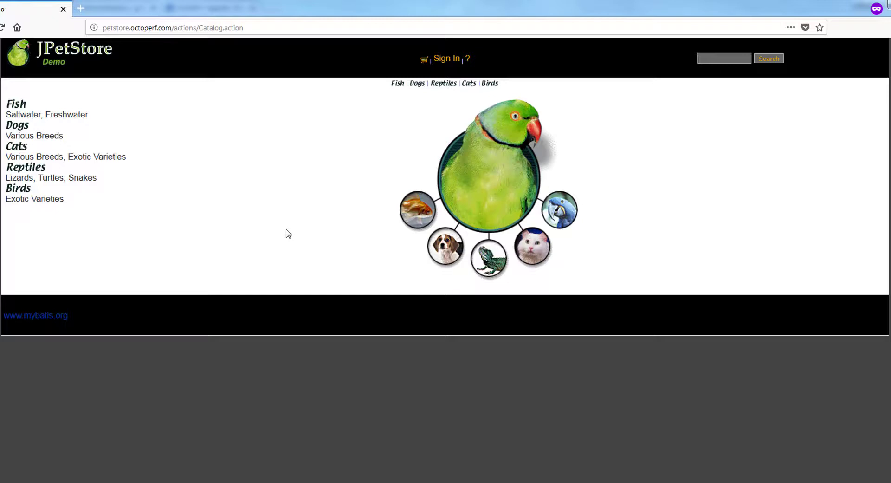
{"action": "left_click", "coordinate": [452, 64]}
{"action": "left_click", "coordinate": [311, 152]}
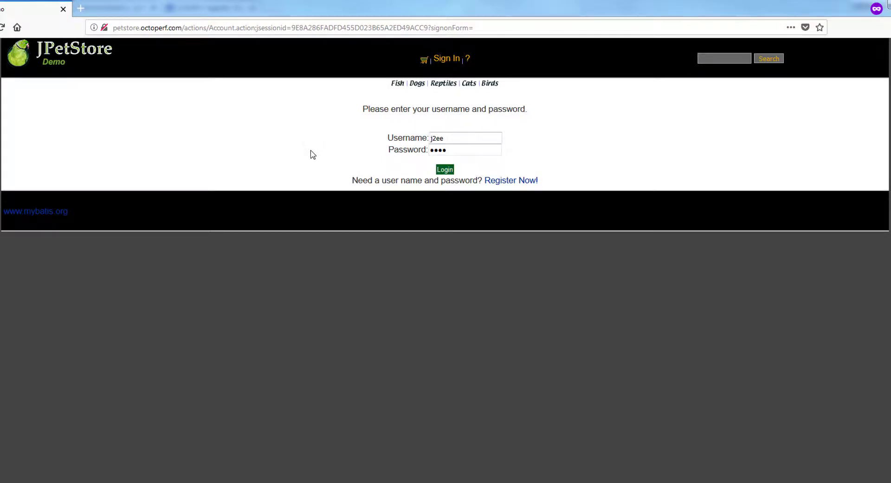
{"action": "left_click", "coordinate": [446, 171]}
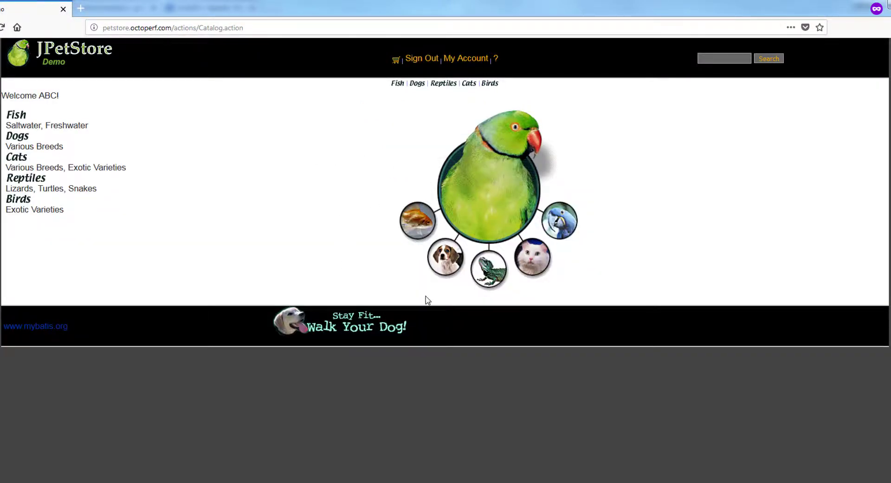
Open the Dogs category, view the Poodle product and add the Male Puppy Poodle (EST-8) to the cart.
{"action": "left_click", "coordinate": [448, 271]}
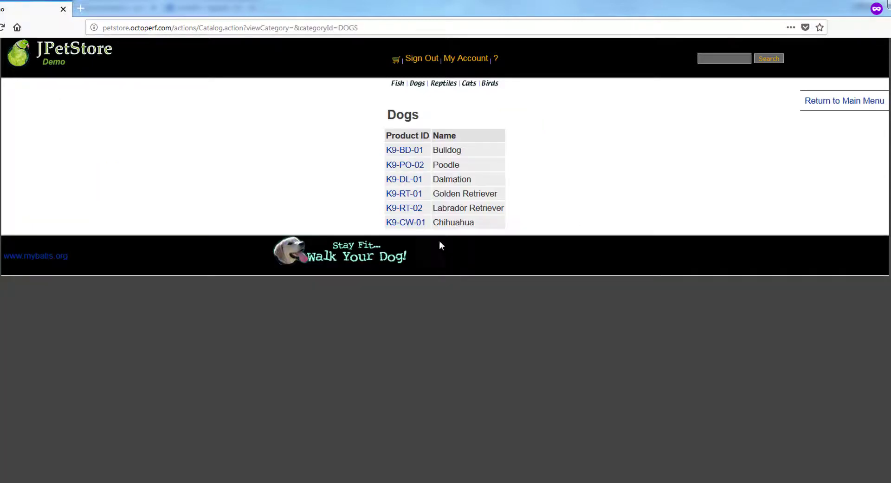
{"action": "left_click", "coordinate": [406, 165]}
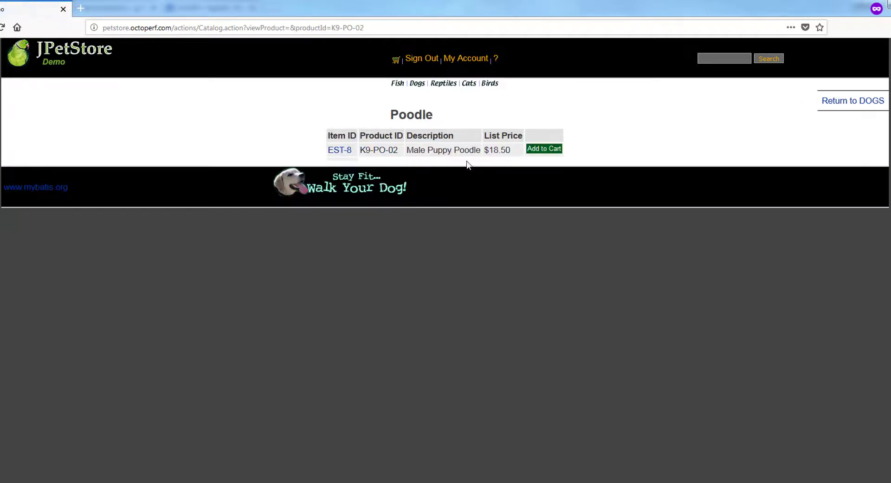
{"action": "left_click", "coordinate": [547, 154]}
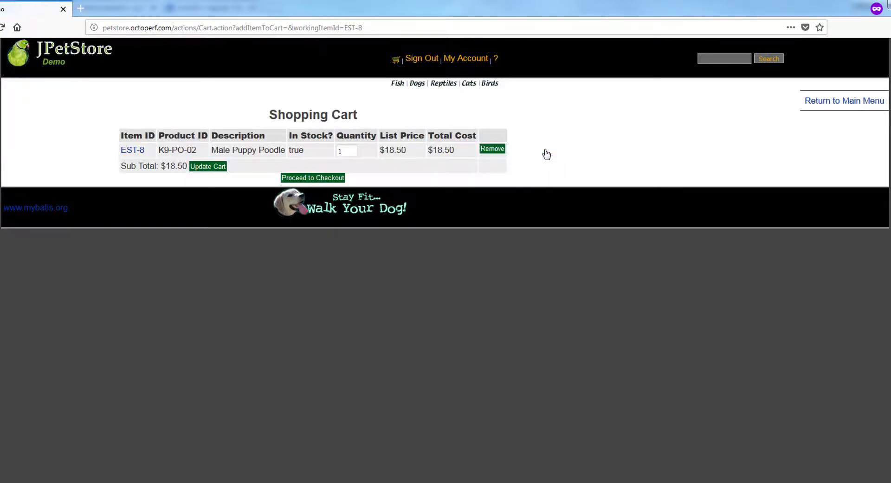
Check out the cart with the prefilled payment and billing details, confirm the order and sign out of the store.
{"action": "left_click", "coordinate": [338, 179]}
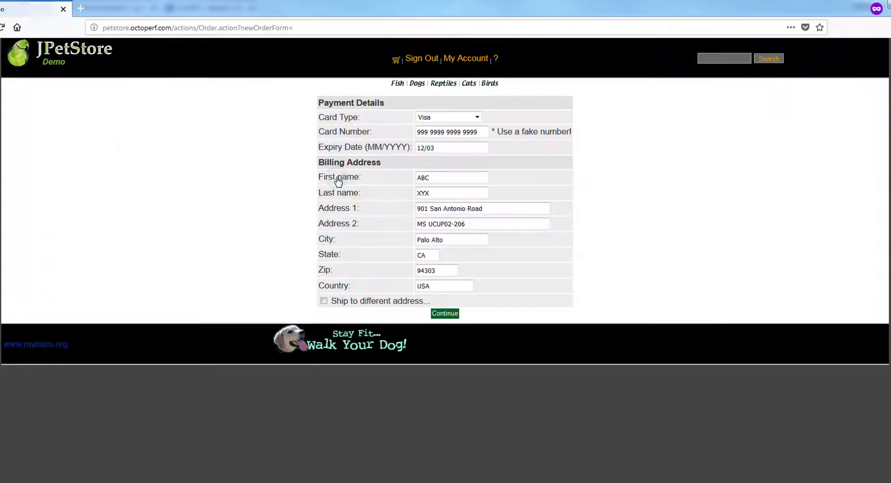
{"action": "left_click", "coordinate": [446, 316]}
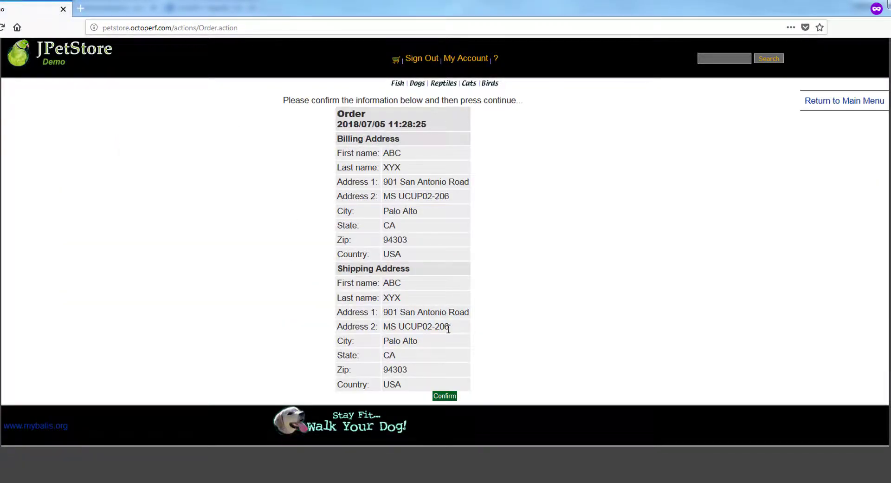
{"action": "left_click", "coordinate": [448, 397]}
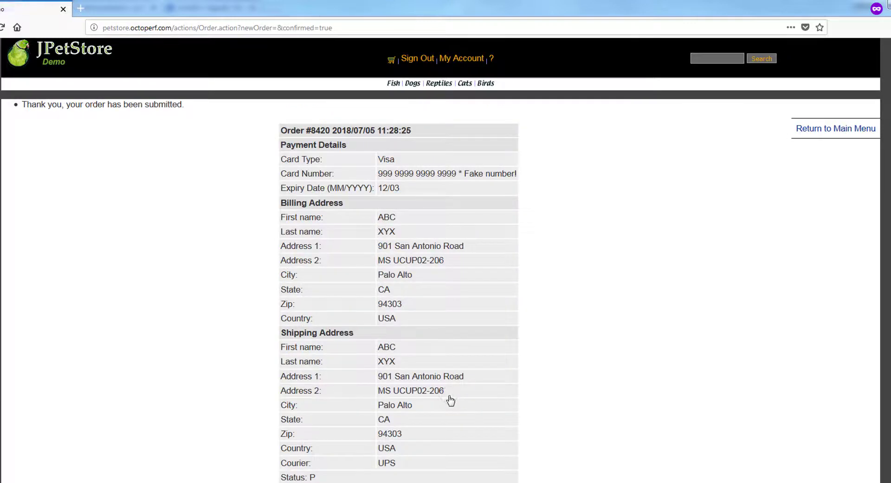
{"action": "left_click", "coordinate": [416, 60]}
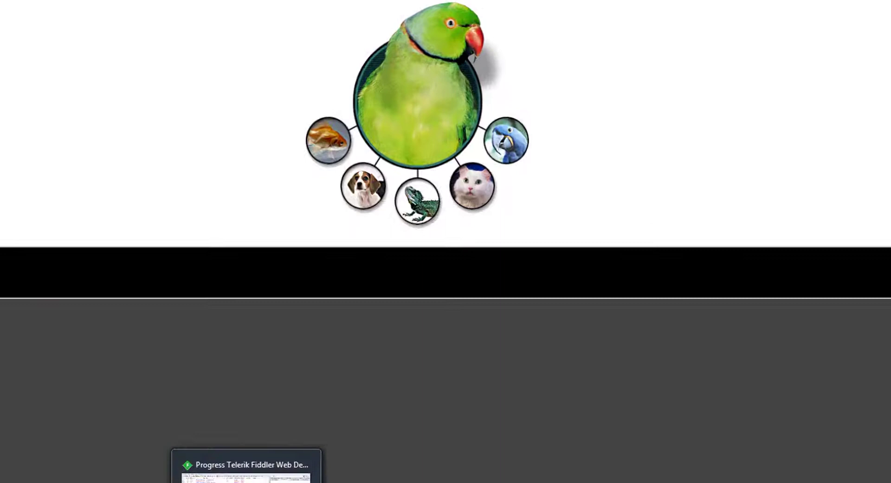
Switch to Fiddler, inspect the captured Account.action and clients4.google.com requests, and stop capturing traffic.
{"action": "left_click", "coordinate": [247, 465]}
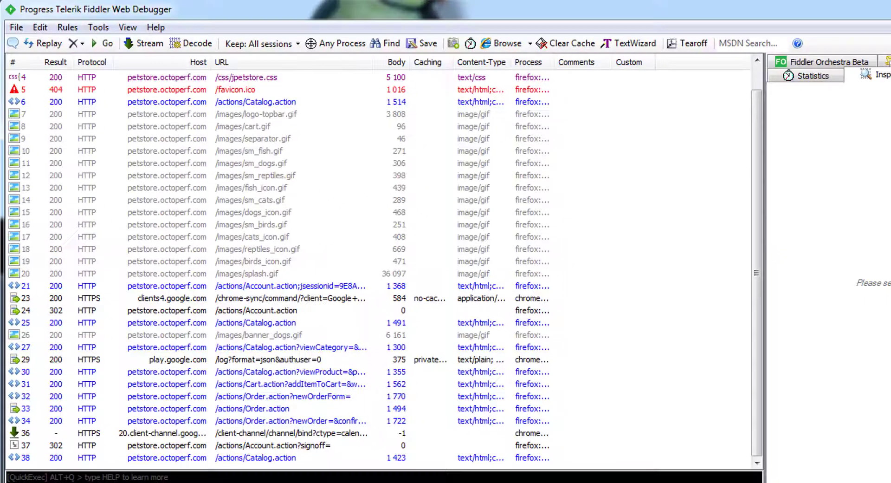
{"action": "left_click", "coordinate": [234, 286]}
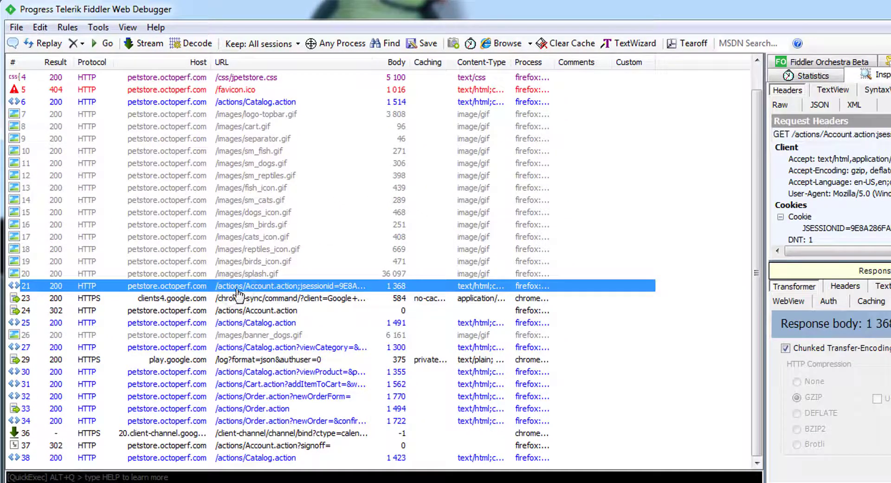
{"action": "left_click", "coordinate": [161, 298]}
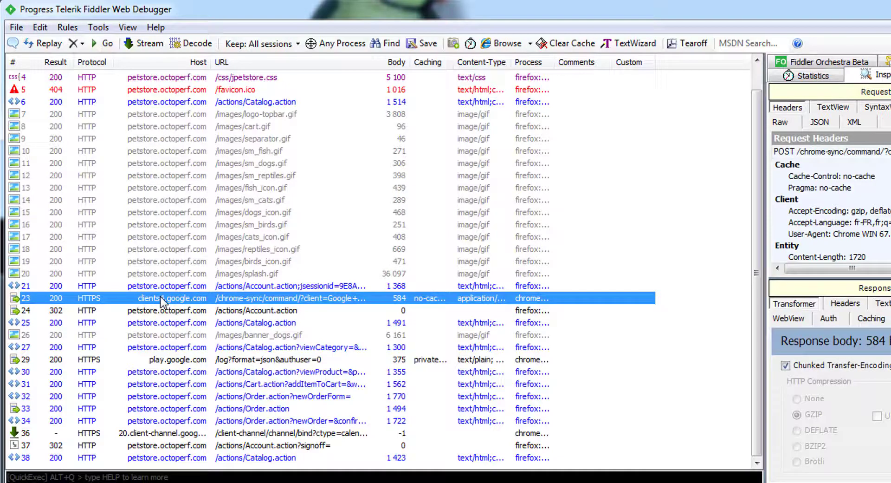
{"action": "left_click", "coordinate": [17, 29]}
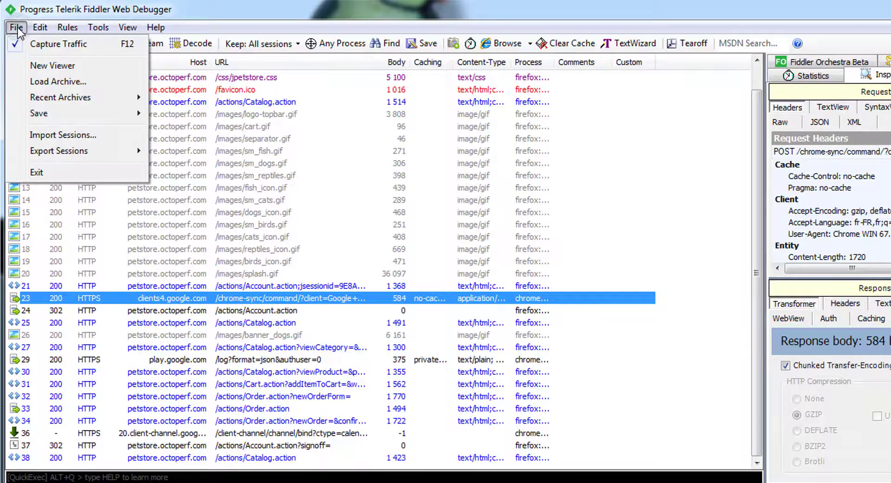
{"action": "left_click", "coordinate": [93, 43]}
Start exporting all captured sessions in the HTTPArchive v1.2 format.
{"action": "key", "text": "alt+f"}
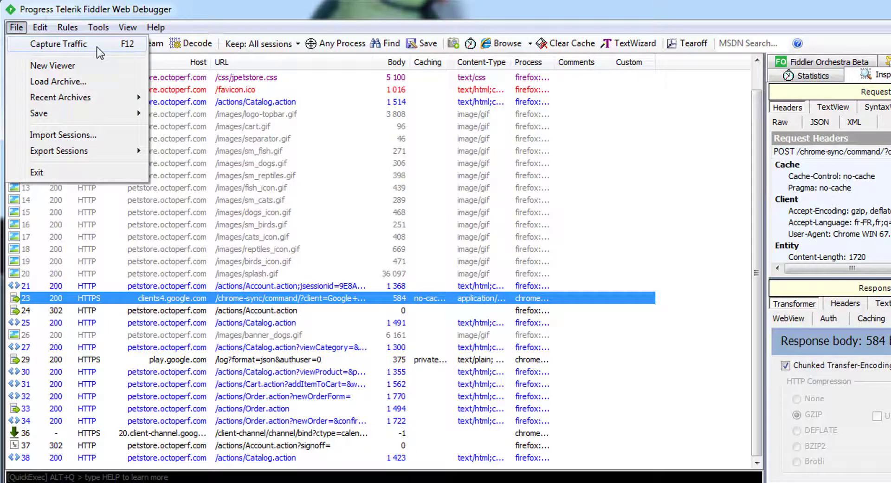
{"action": "mouse_move", "coordinate": [105, 149]}
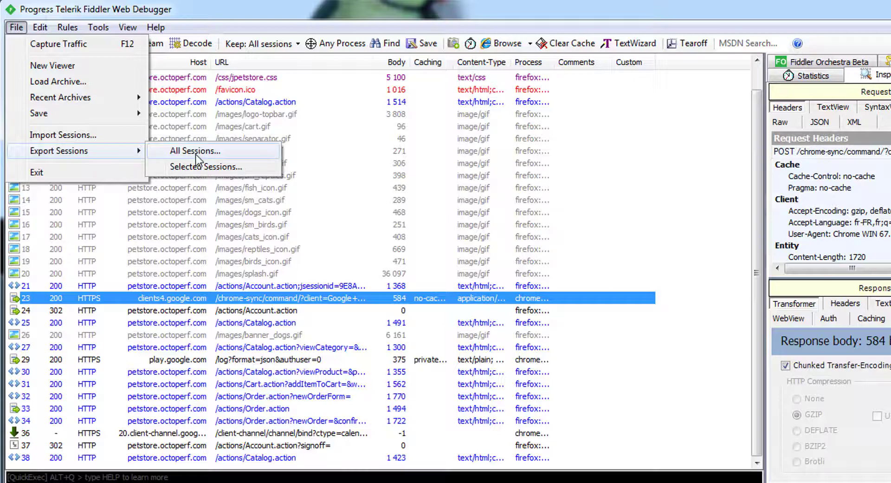
{"action": "left_click", "coordinate": [224, 153]}
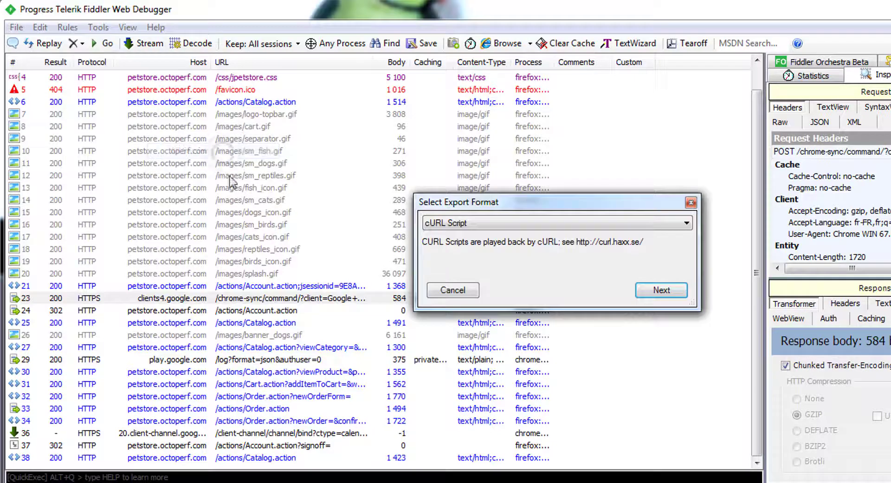
{"action": "left_click", "coordinate": [495, 223]}
{"action": "left_click", "coordinate": [470, 264]}
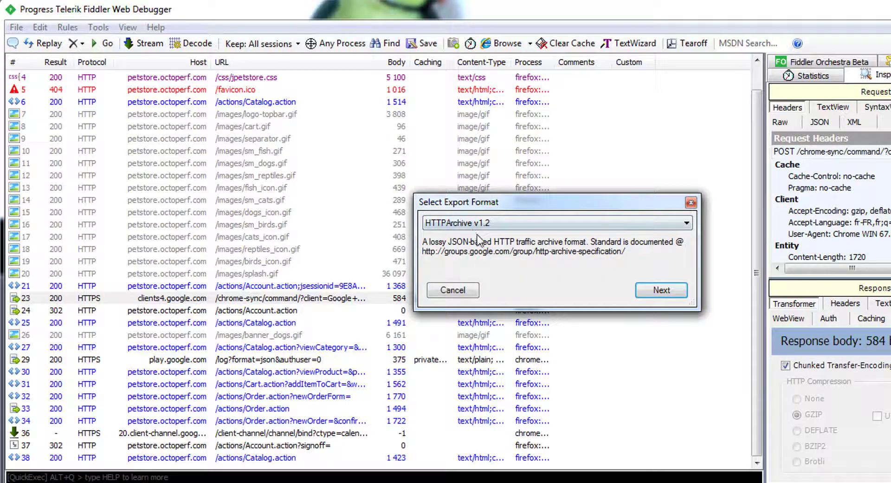
{"action": "left_click", "coordinate": [662, 294]}
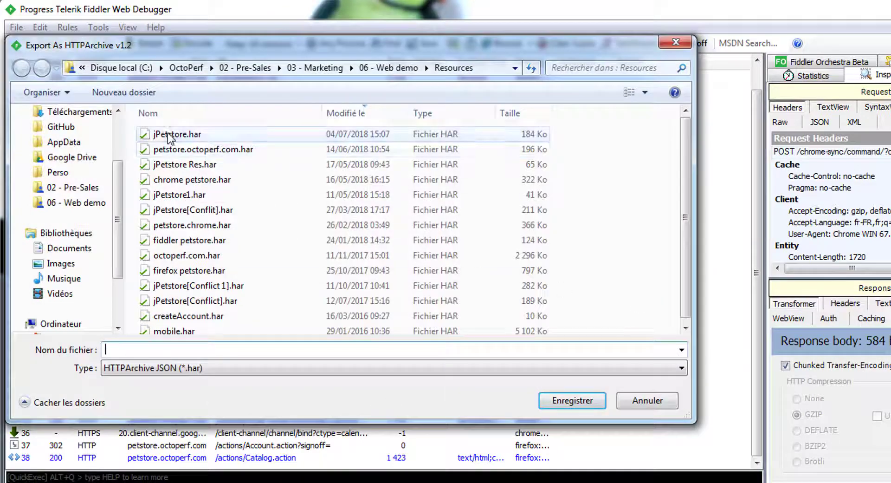
Save the export as jPetstore.har in the Resources folder, replacing the existing file, and move the Fiddler window.
{"action": "left_click", "coordinate": [168, 134]}
{"action": "left_click", "coordinate": [574, 400]}
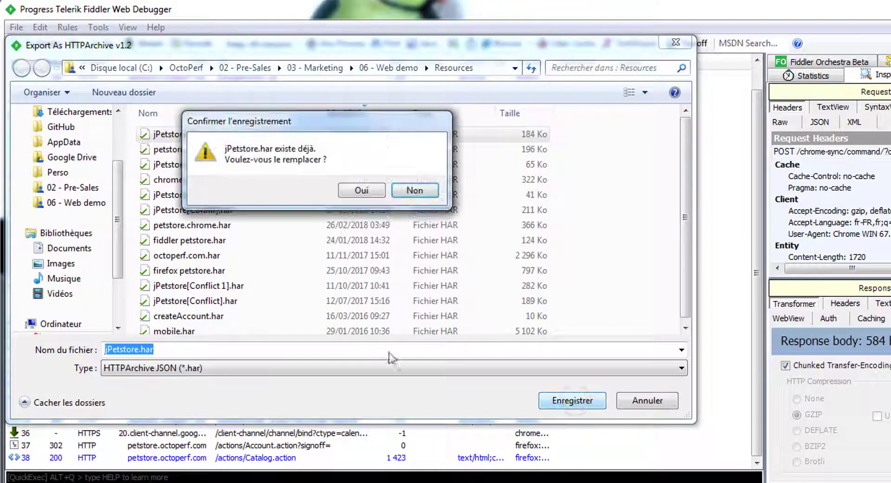
{"action": "left_click", "coordinate": [361, 190]}
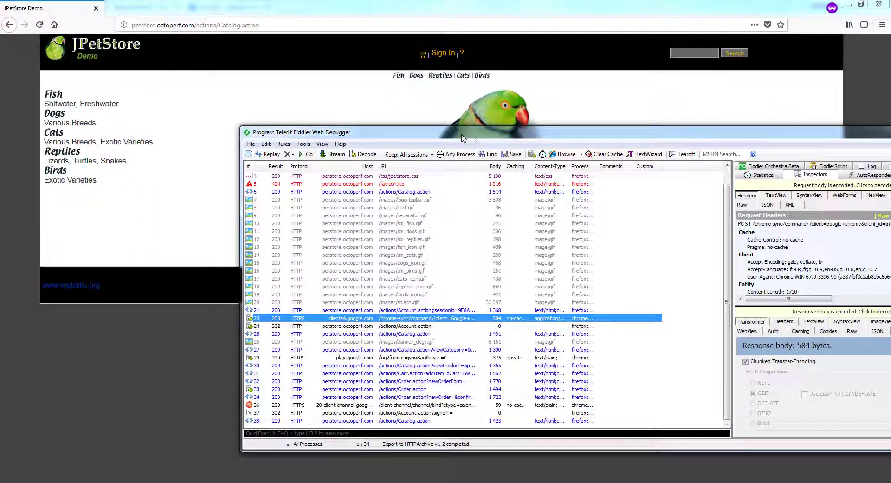
{"action": "left_click_drag", "start_coordinate": [362, 13], "coordinate": [349, 101]}
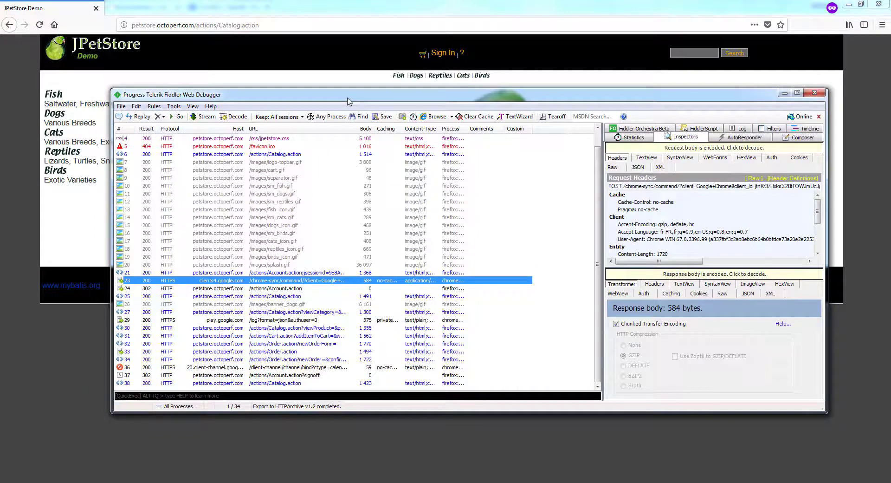